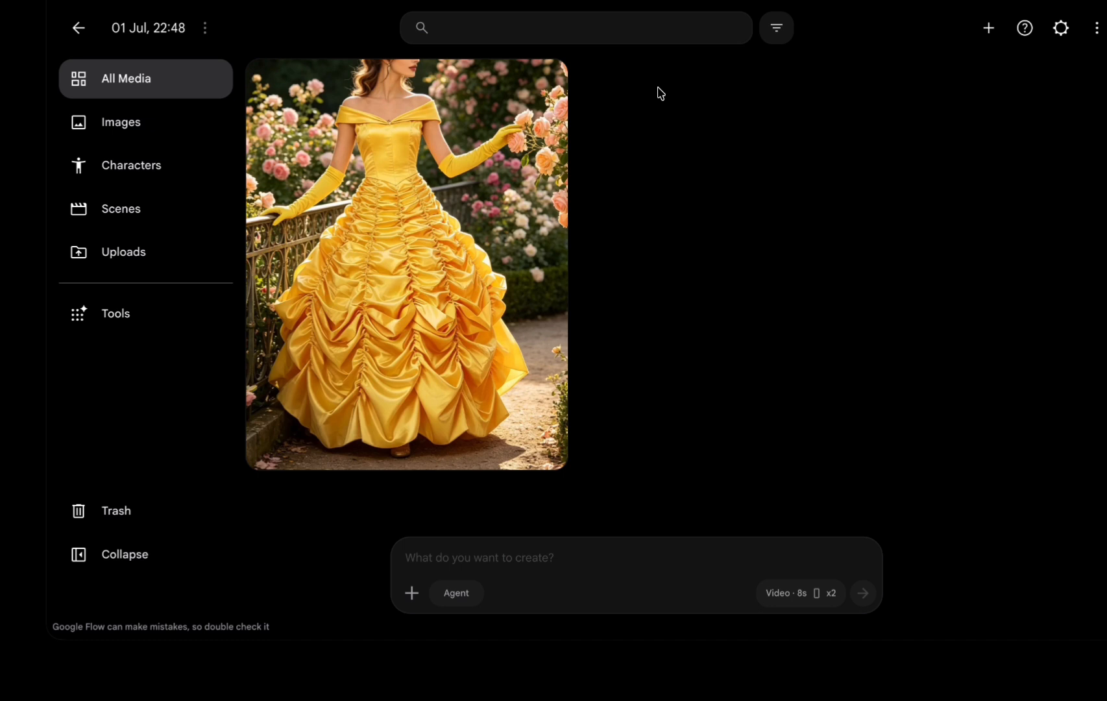
left_click(462, 560)
left_click(979, 37)
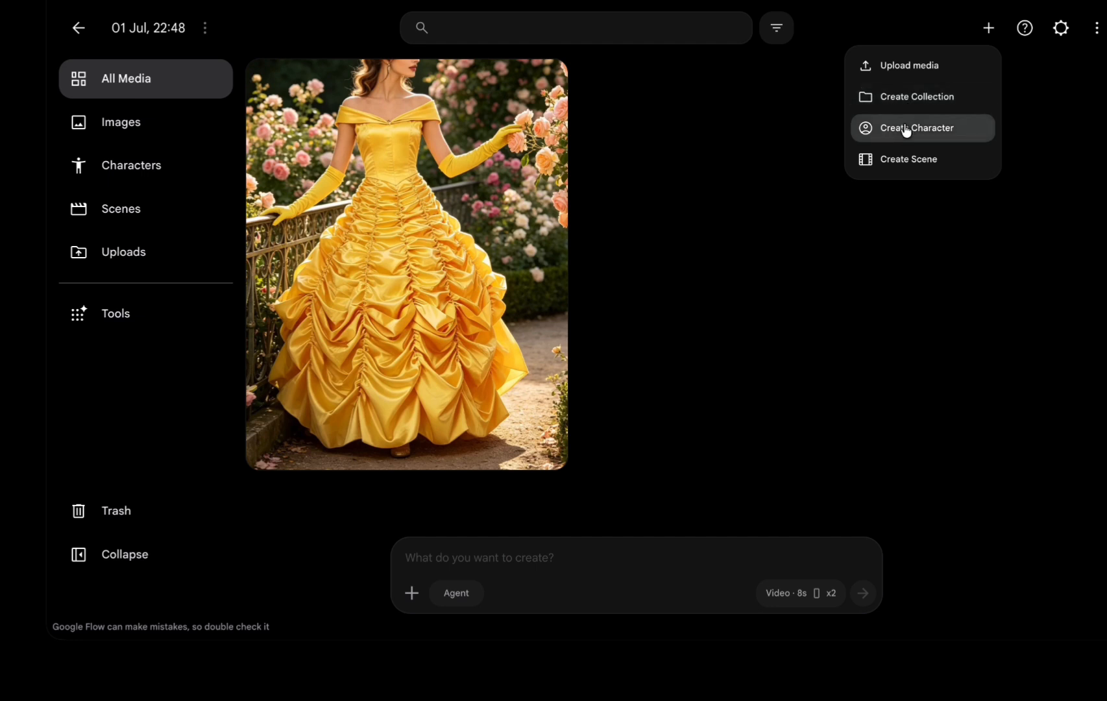
left_click(876, 294)
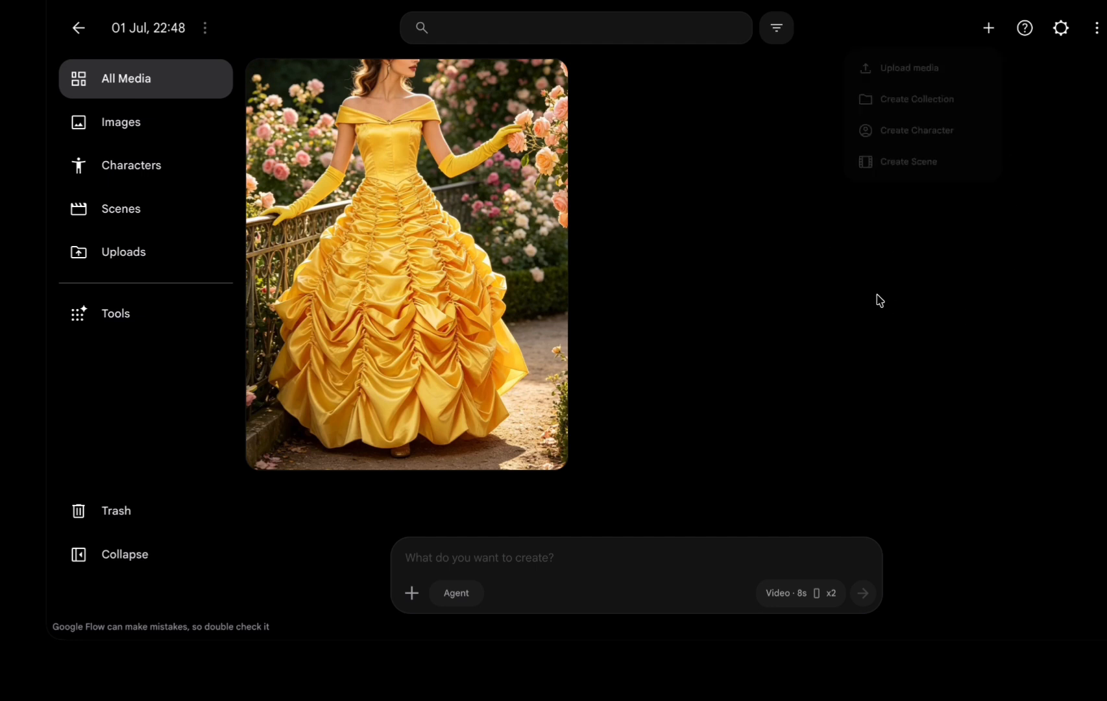
Paste the home-office lifestyle photo prompt and set generation to Image, 1:1 aspect ratio, 1x output.
left_click(513, 559)
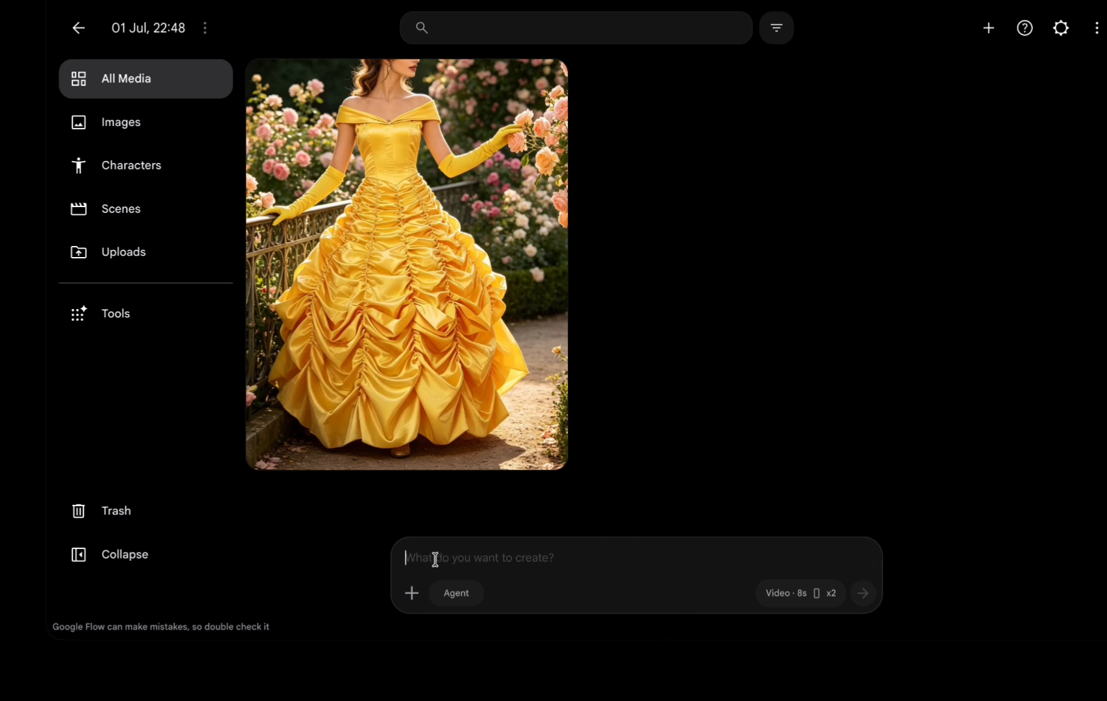
type("Ultra-realistic lifestyle photograph of a stylish young woman working from a modern home office, photographed entirely from behind so her face is never visible. She sits in an elegant cream boucle office chair at a minimalist black desk, with a slim laptop positioned directly in front of her, naturally obscuring any view of her face. Her brunette hair is styled in a relaxed messy bun with soft wispy strands escaping naturally. She wears an oversized ivory knit sweater with cozy sleeves. The workspace features a bouquet of fresh white roses in a clear glass vase, stacked luxury fashion books, a softly glowing candle, a brass desk lamp, a ceramic coffee mug, an open notebook with a pen, and subtle neutral décor. Warm natural morning light pours through large windows, creating soft shadows and beautiful highlights across the room. The atmosphere feels calm, productive, feminine, and expensive without looking staged. Shot from slightly behind and over the shoulder with an 85mm lens at f/2.2, shallow depth of field, crisp focus on the workspace and hair texture, visible knit fabric texture, realistic lighting, authentic home office styling, soft film grain, muted beige, cream, white and black color palette, luxury content creator aesthetic, Pinterest-inspired, Instagram-worthy, photorealistic, no face visible, no reflections showing the face, no mirrors, no eye contact.")
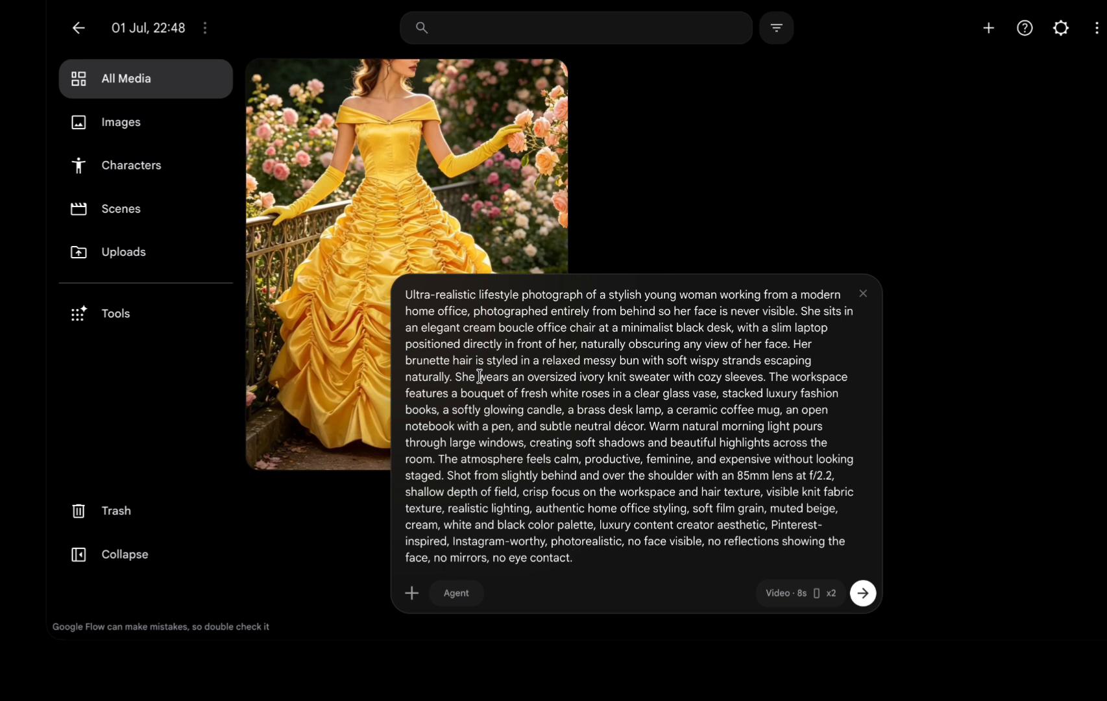
left_click(790, 599)
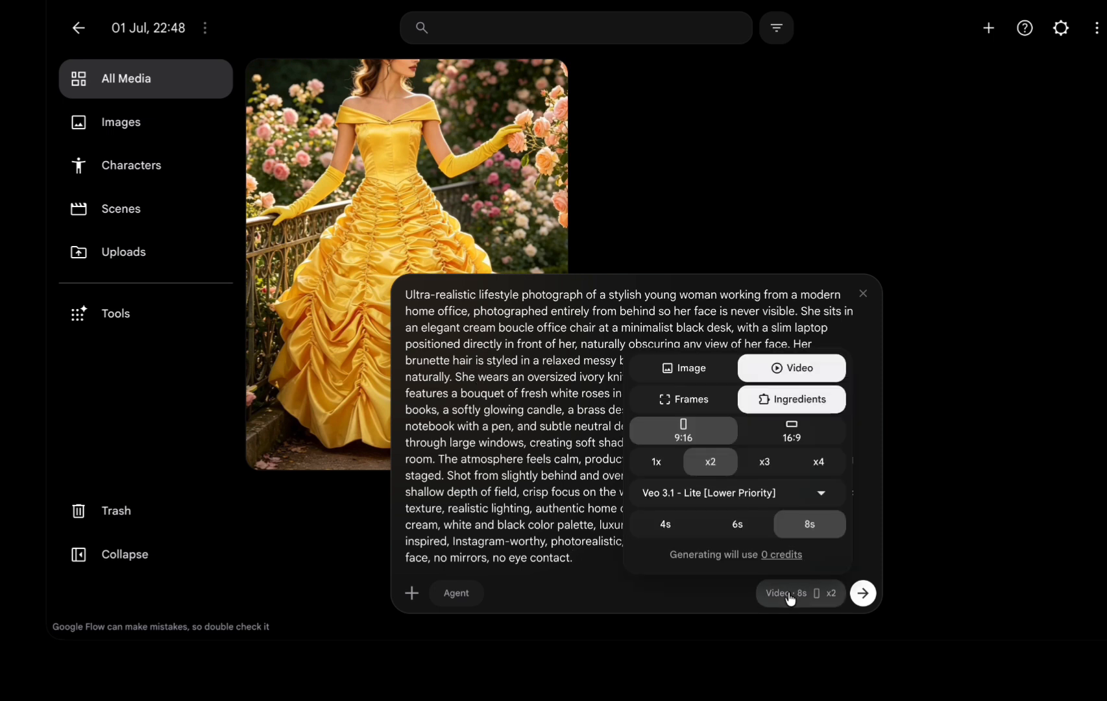
left_click(683, 369)
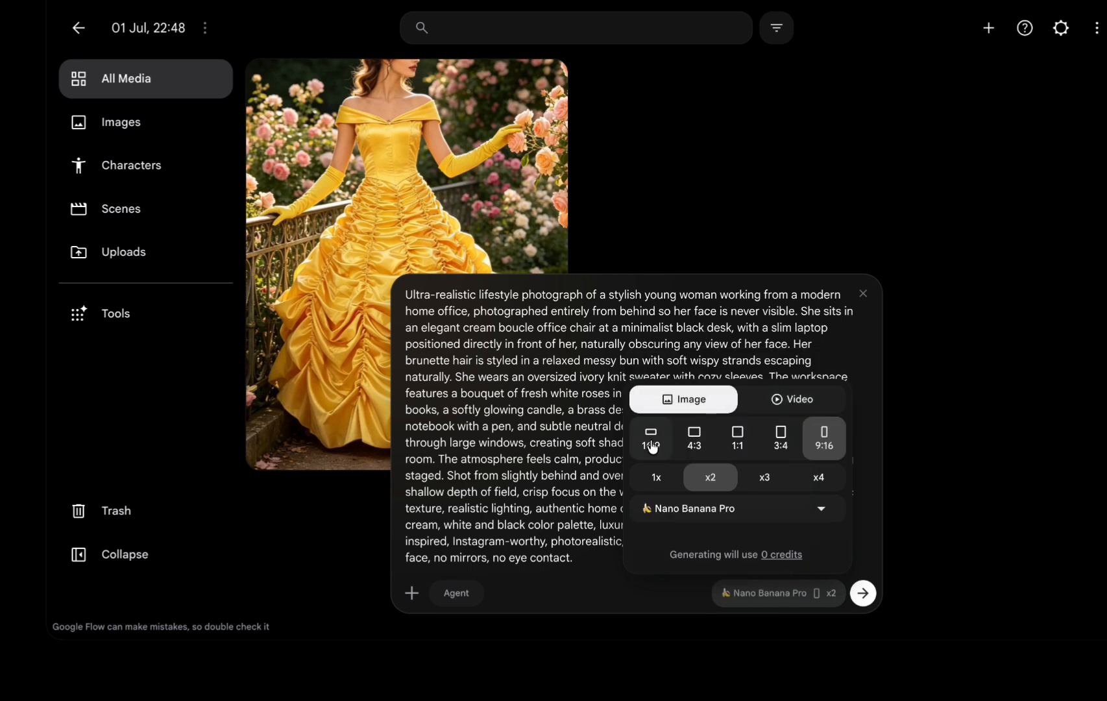
left_click(738, 448)
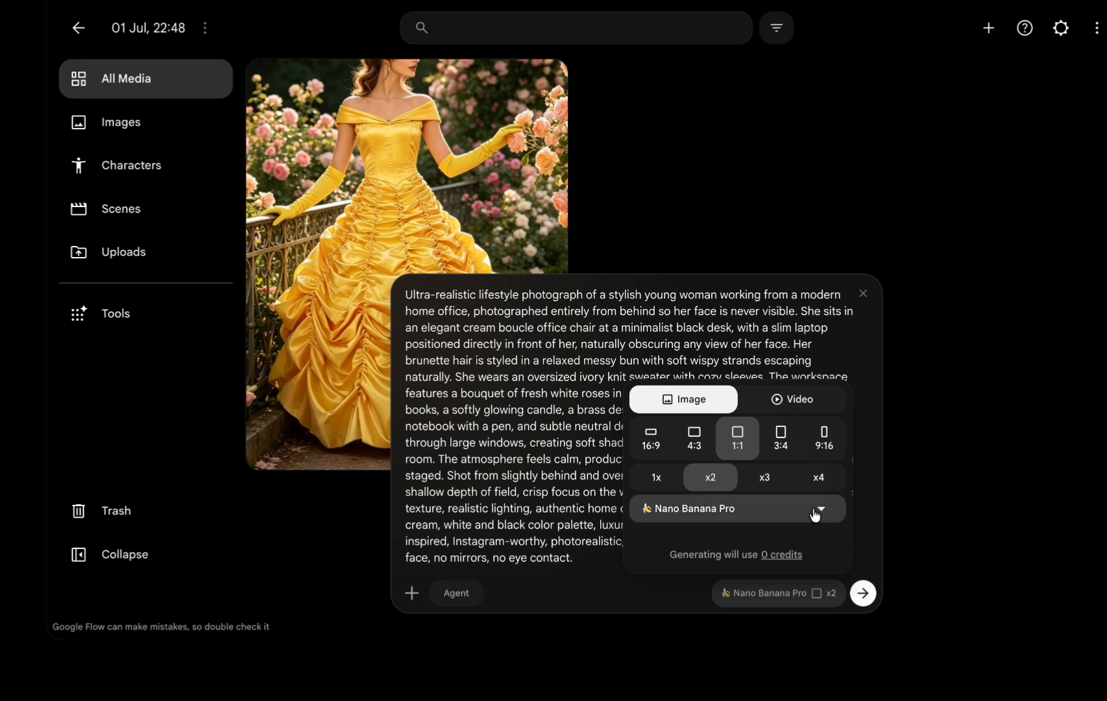
left_click(655, 480)
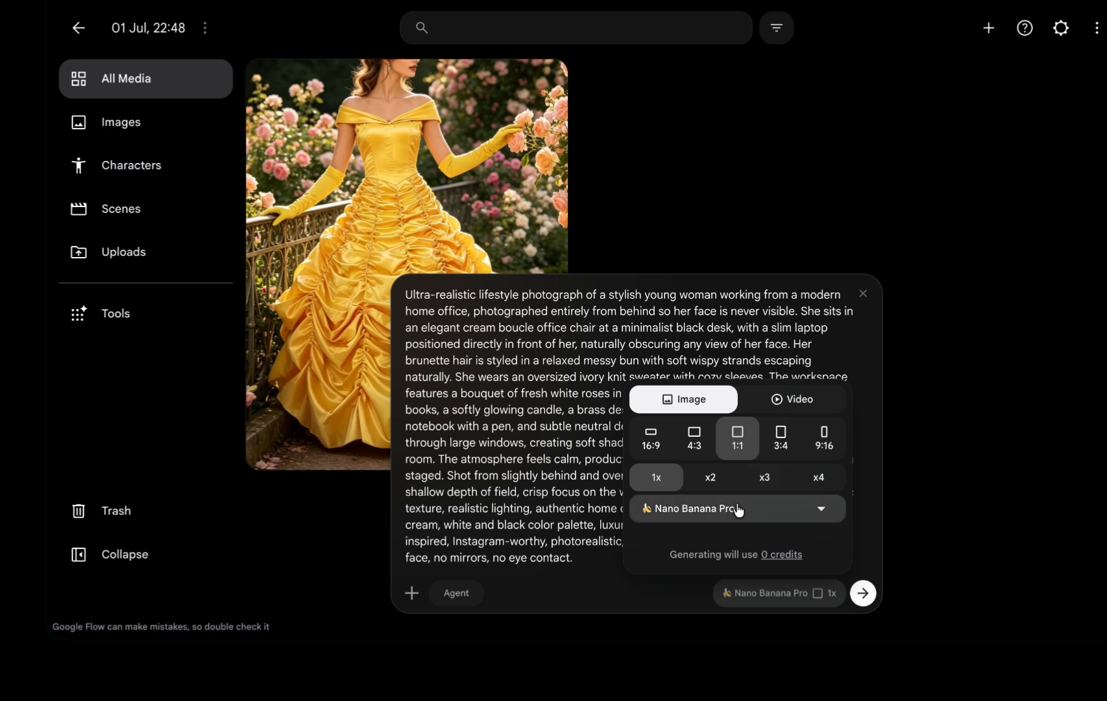
Try switching the model to Nano Banana 2 and then Nano Banana 2 Lite.
left_click(764, 513)
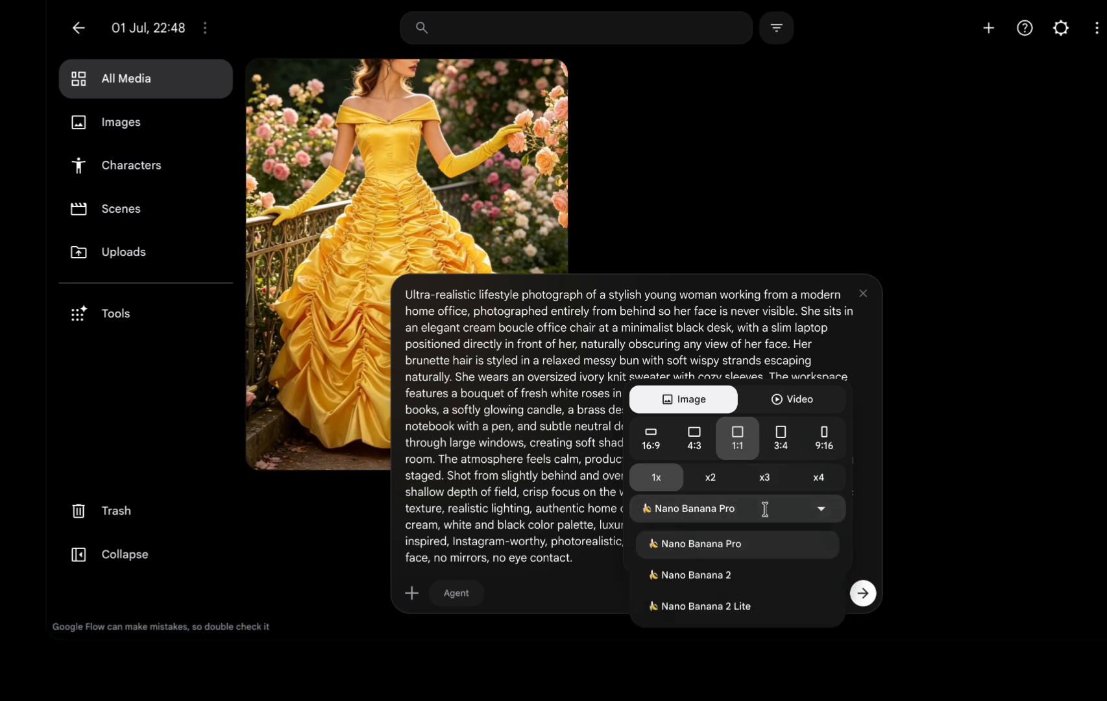
left_click(724, 573)
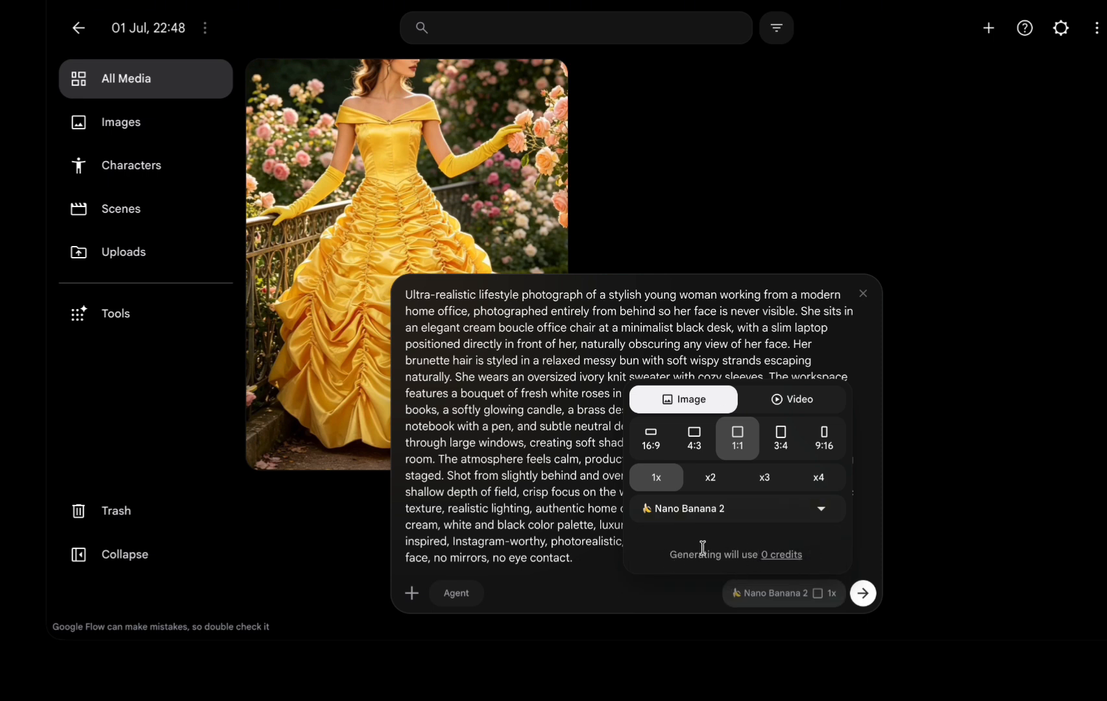
left_click_drag(672, 553, 721, 556)
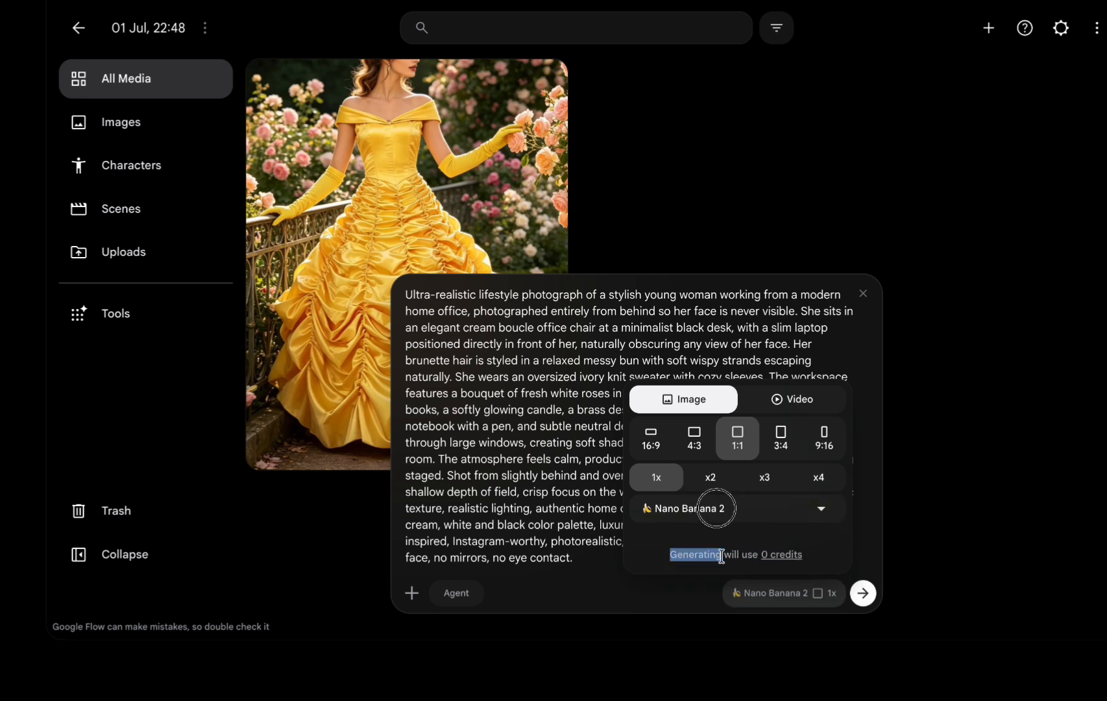
left_click(722, 556)
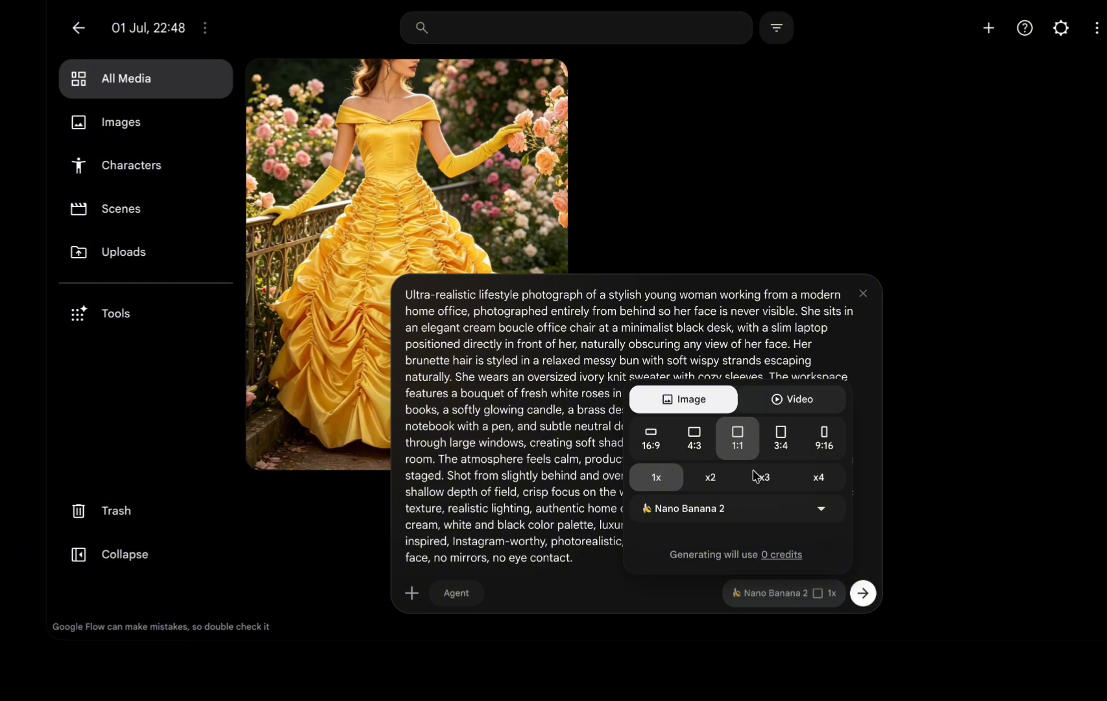
left_click(734, 511)
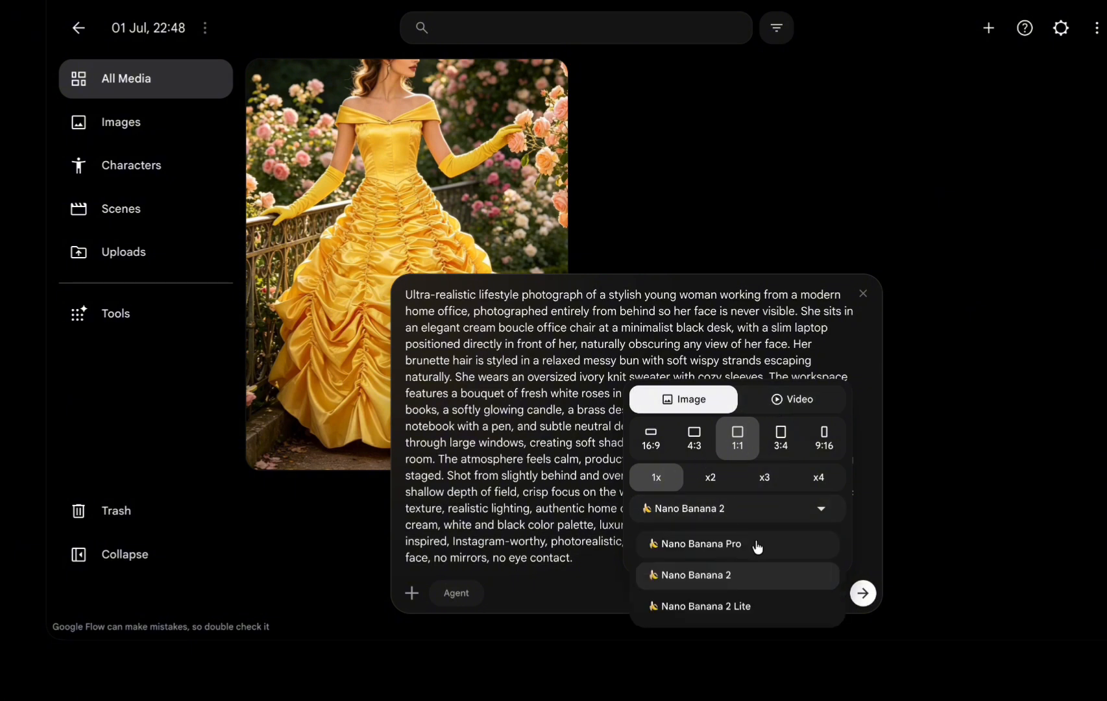
left_click(748, 609)
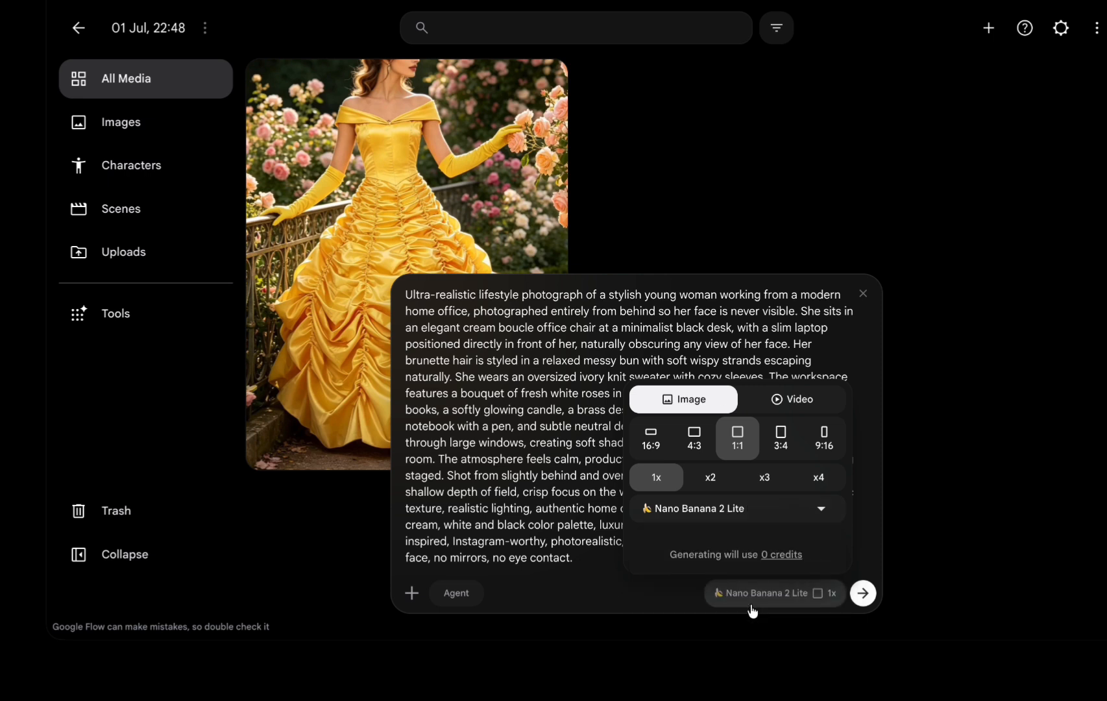
Select the Nano Banana Pro model and generate the image.
left_click(708, 509)
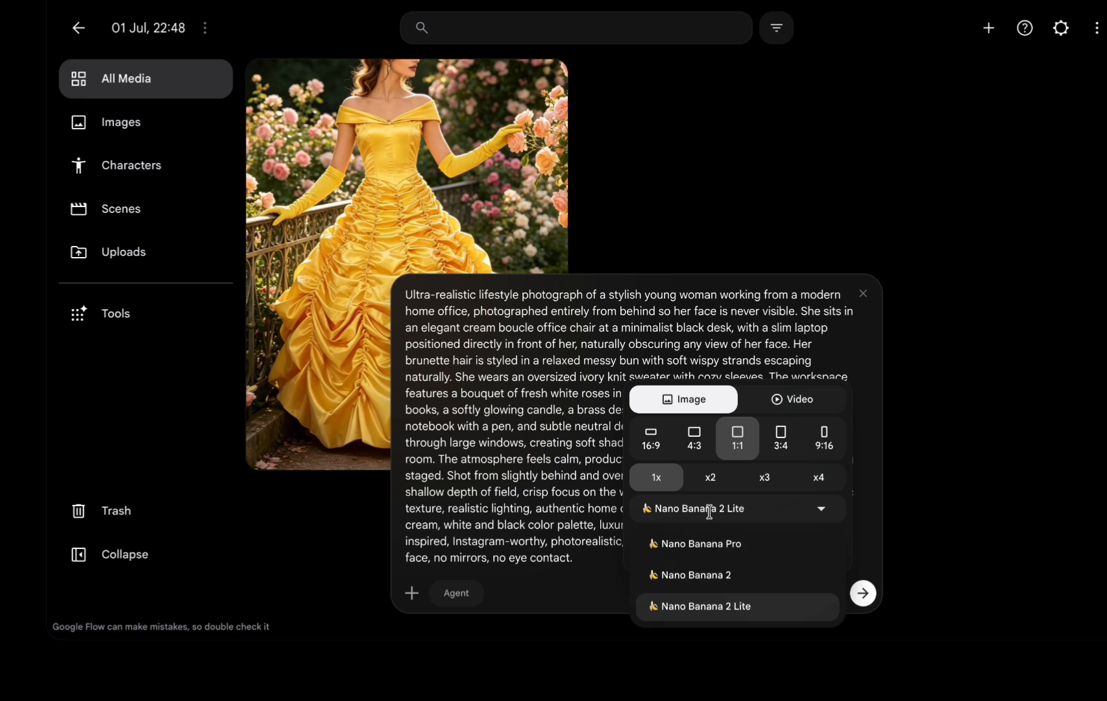
left_click(707, 551)
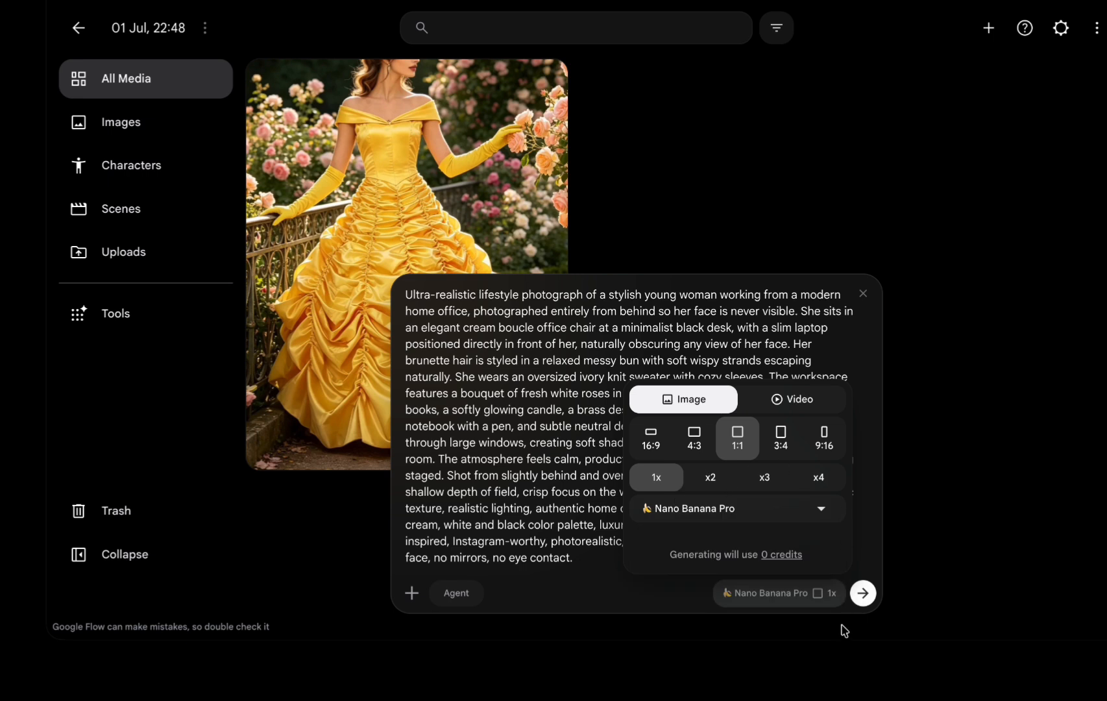
left_click(863, 594)
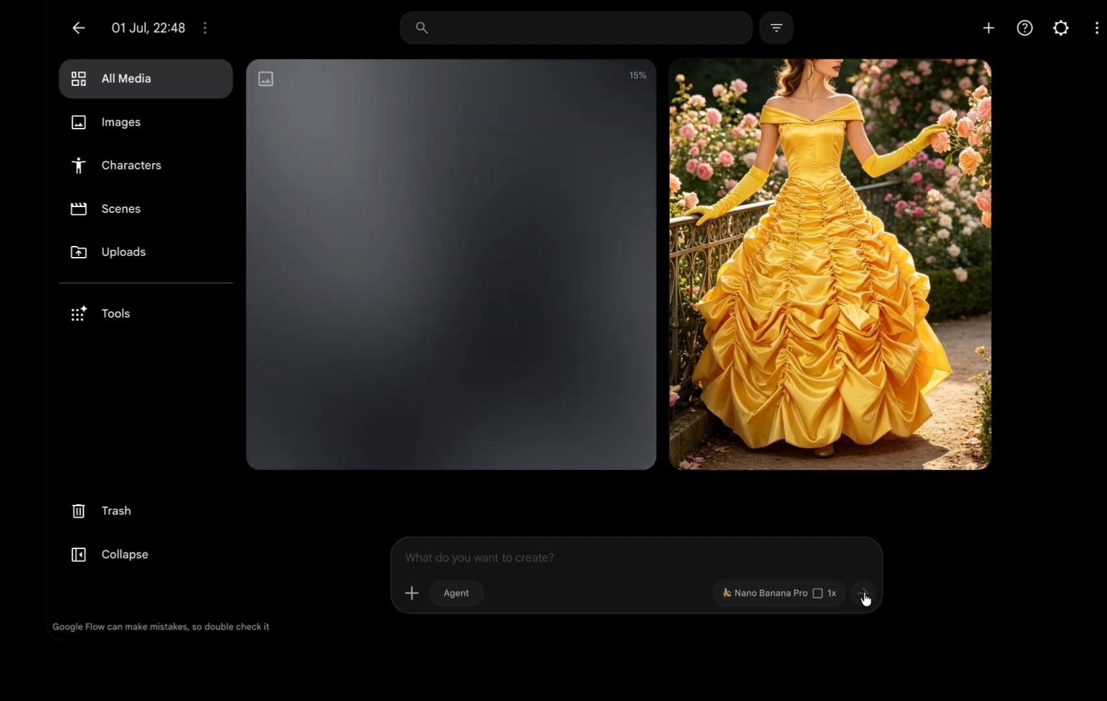
Reuse the prompt, switch the model to Nano Banana 2, and generate another image.
mouse_move(534, 210)
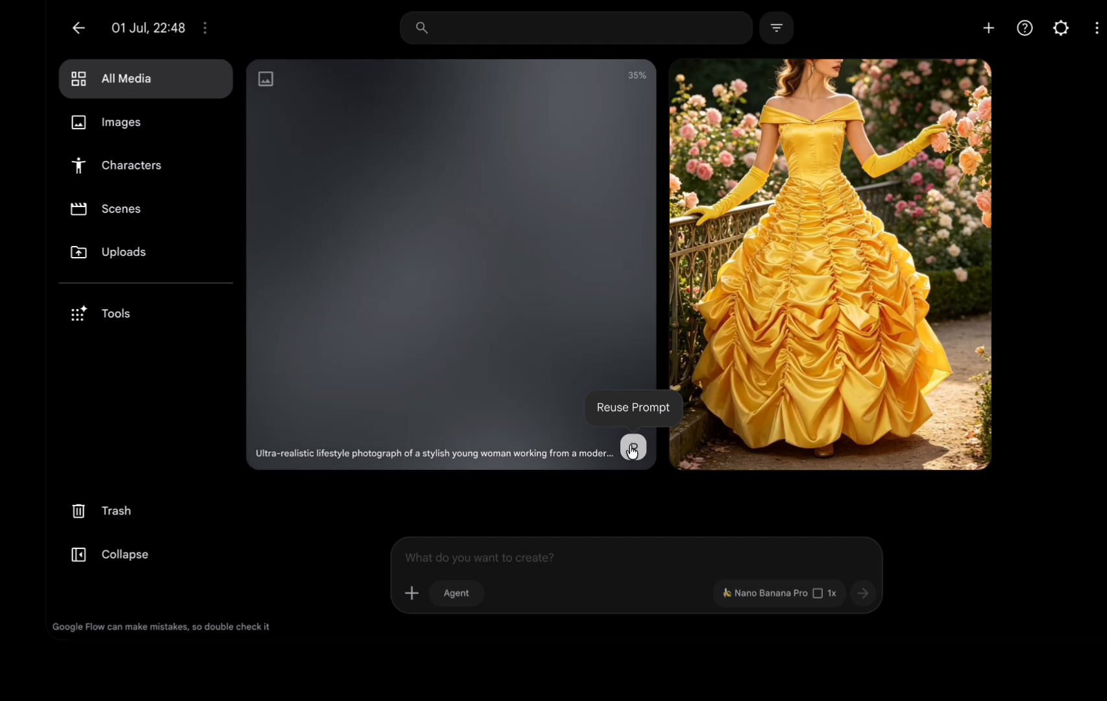
left_click(634, 448)
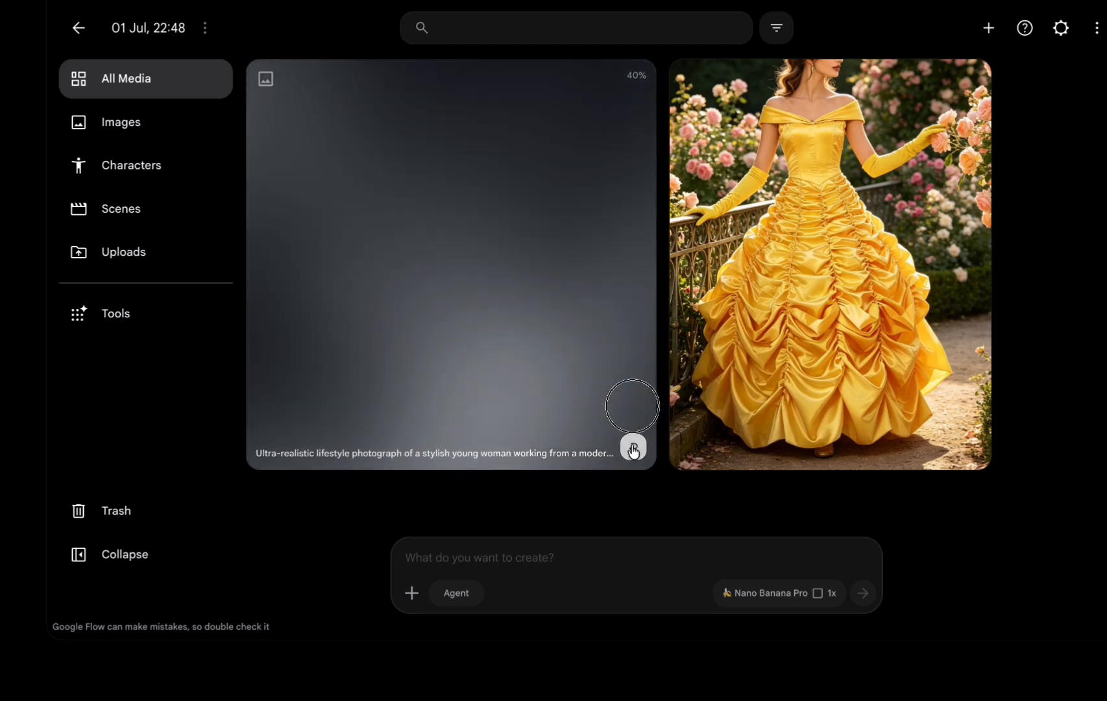
left_click(762, 593)
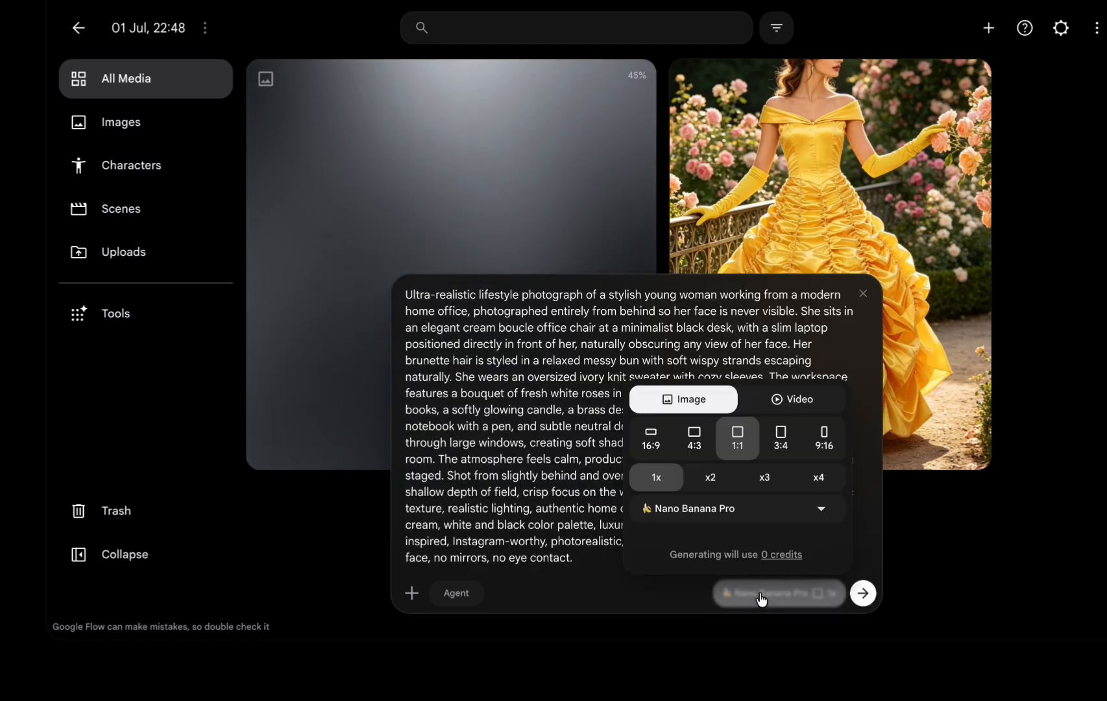
left_click(764, 510)
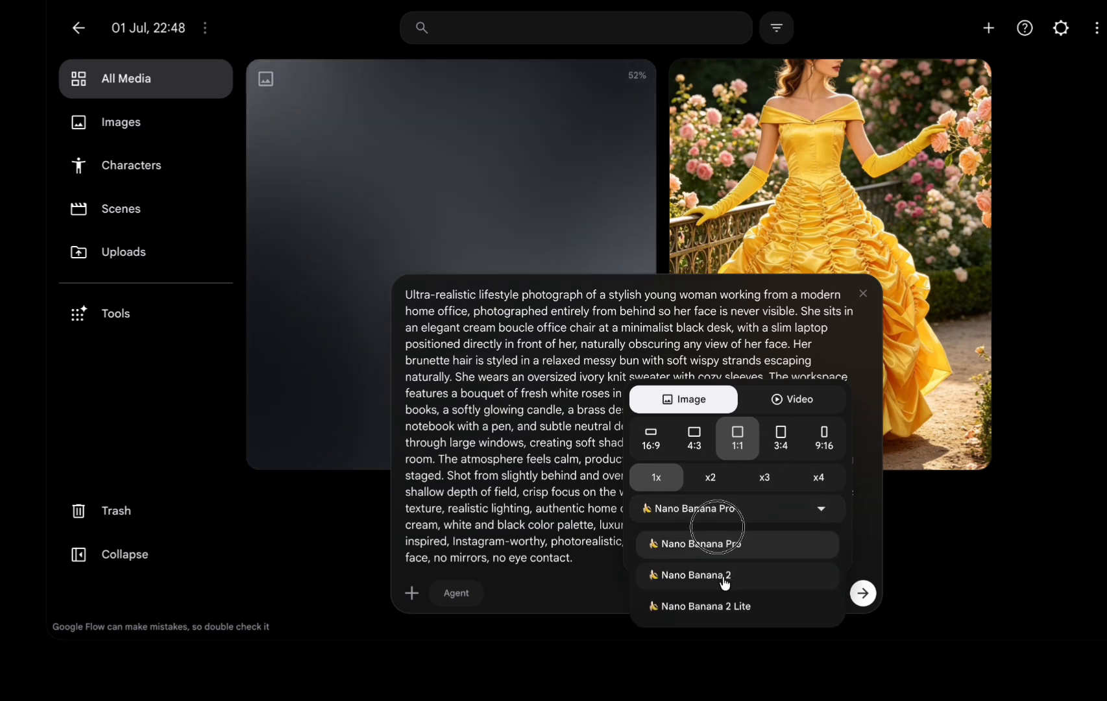
left_click(724, 582)
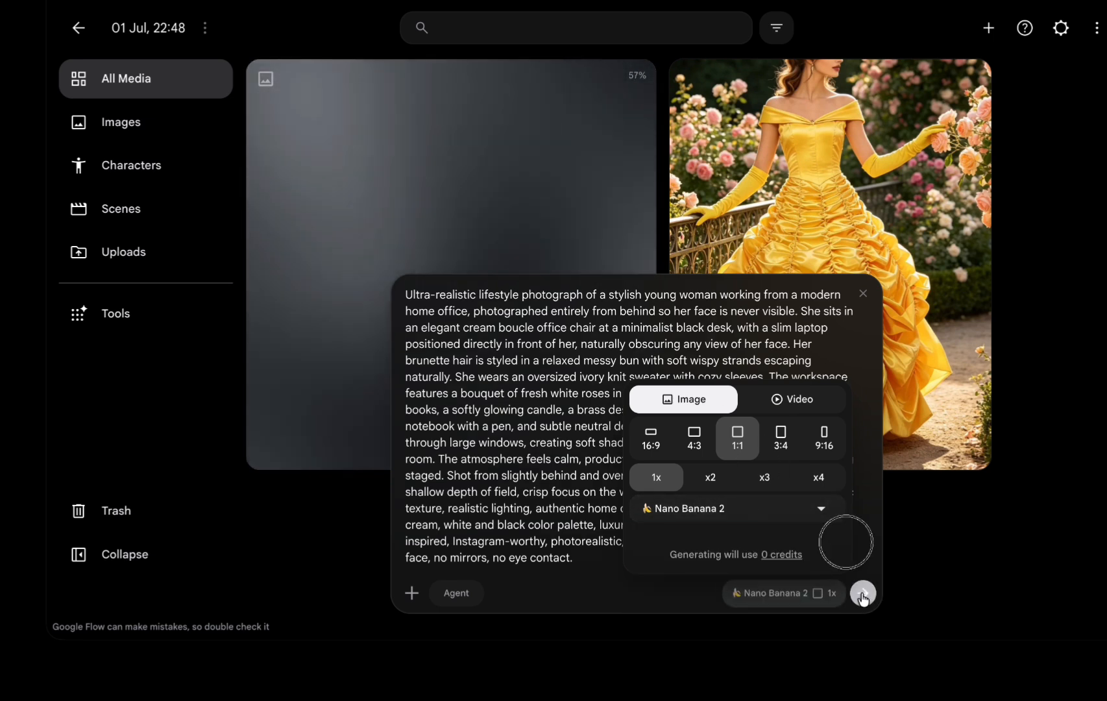
left_click(864, 594)
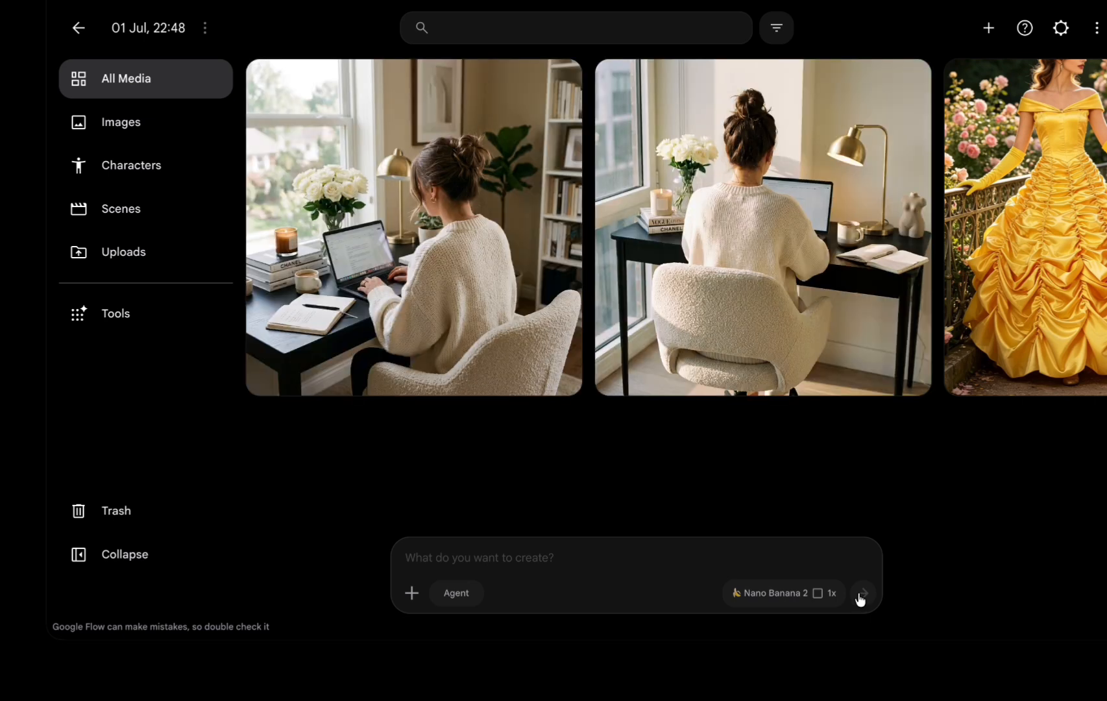
Reuse the prompt of the second home-office image and generate another image with Nano Banana 2.
mouse_move(786, 306)
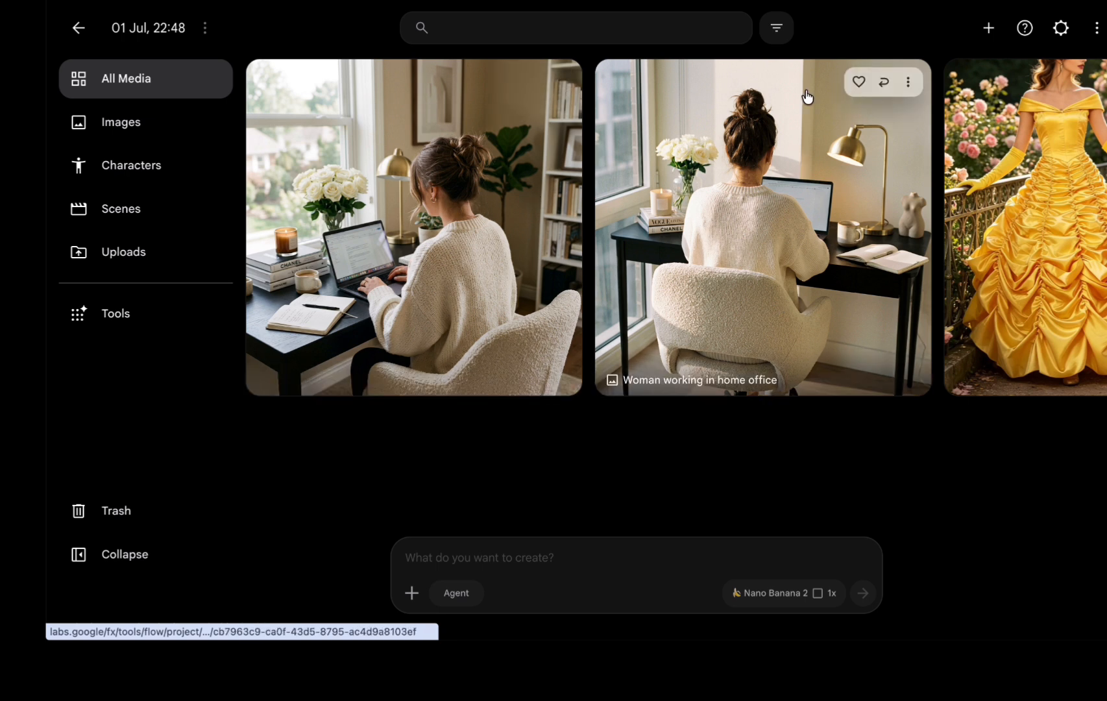
left_click(884, 83)
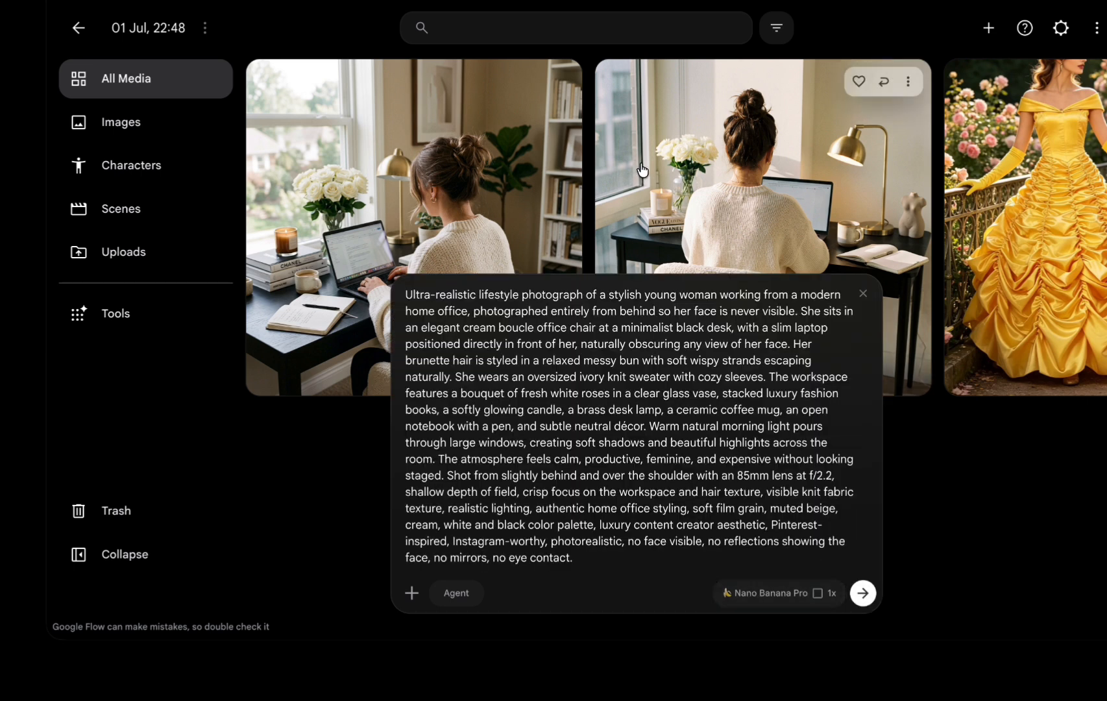
left_click(533, 83)
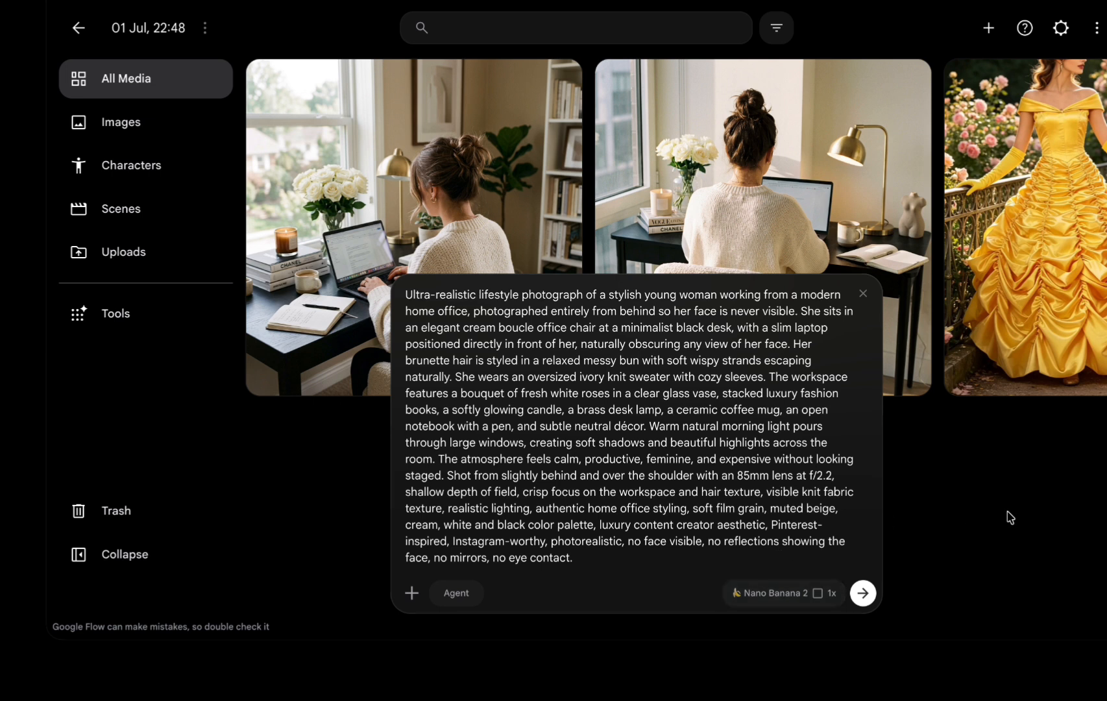
left_click(863, 294)
left_click(864, 594)
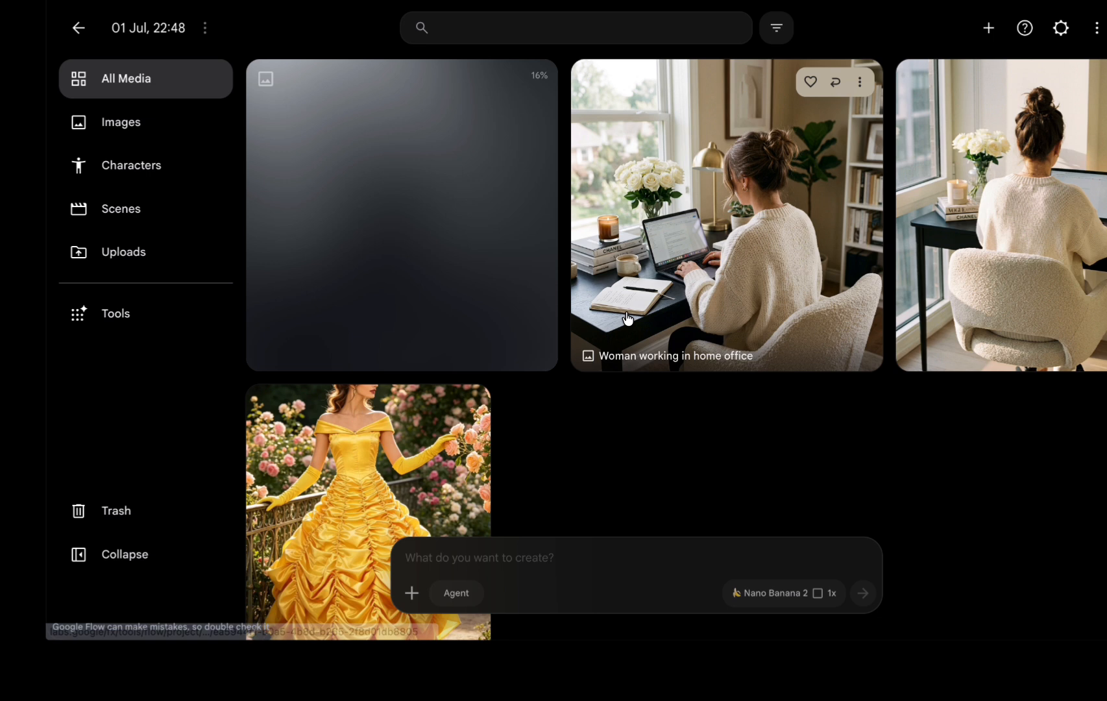
left_click(836, 82)
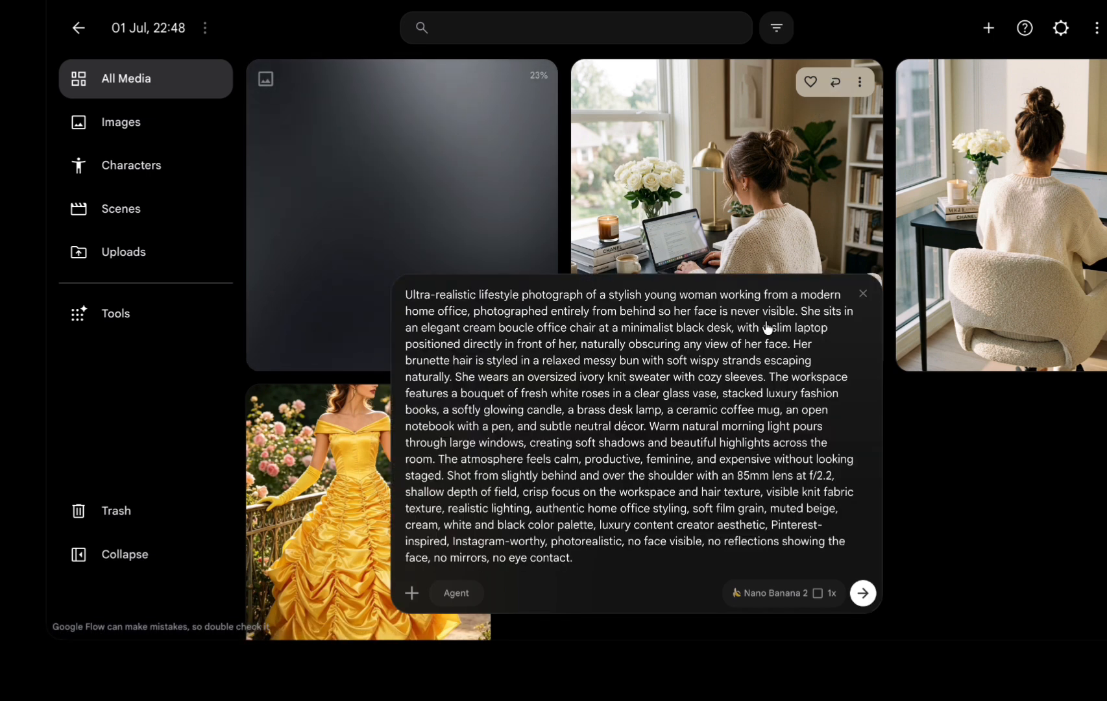
left_click(809, 598)
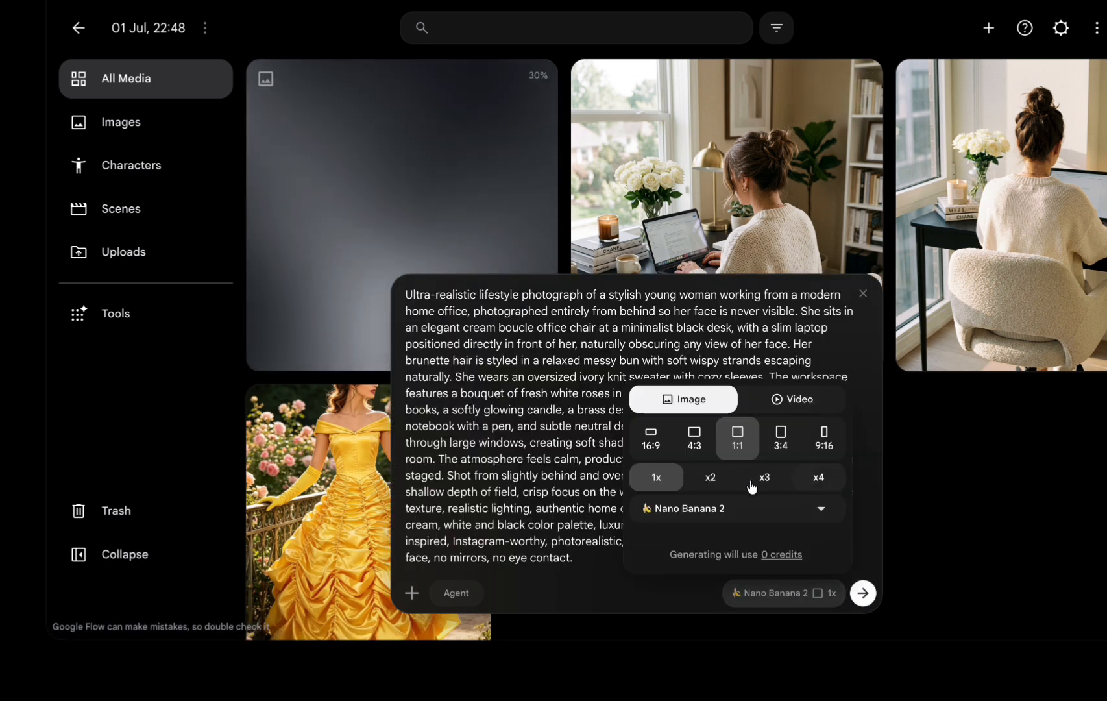
left_click(863, 297)
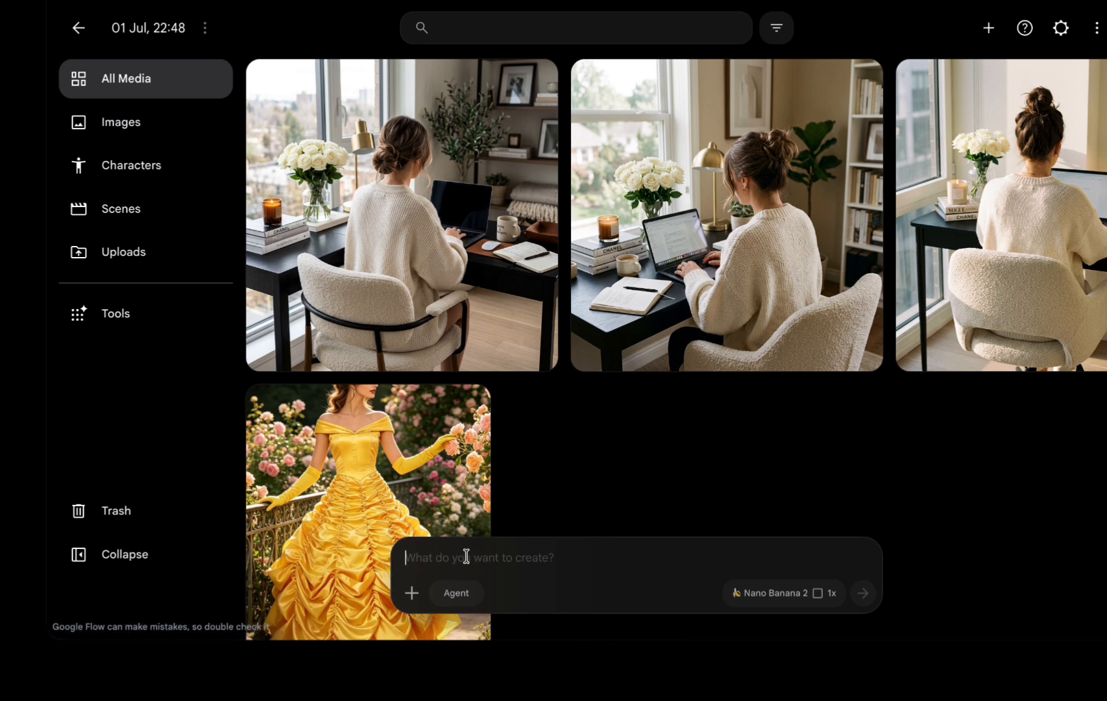
Open the generation settings for the empty prompt.
left_click(762, 602)
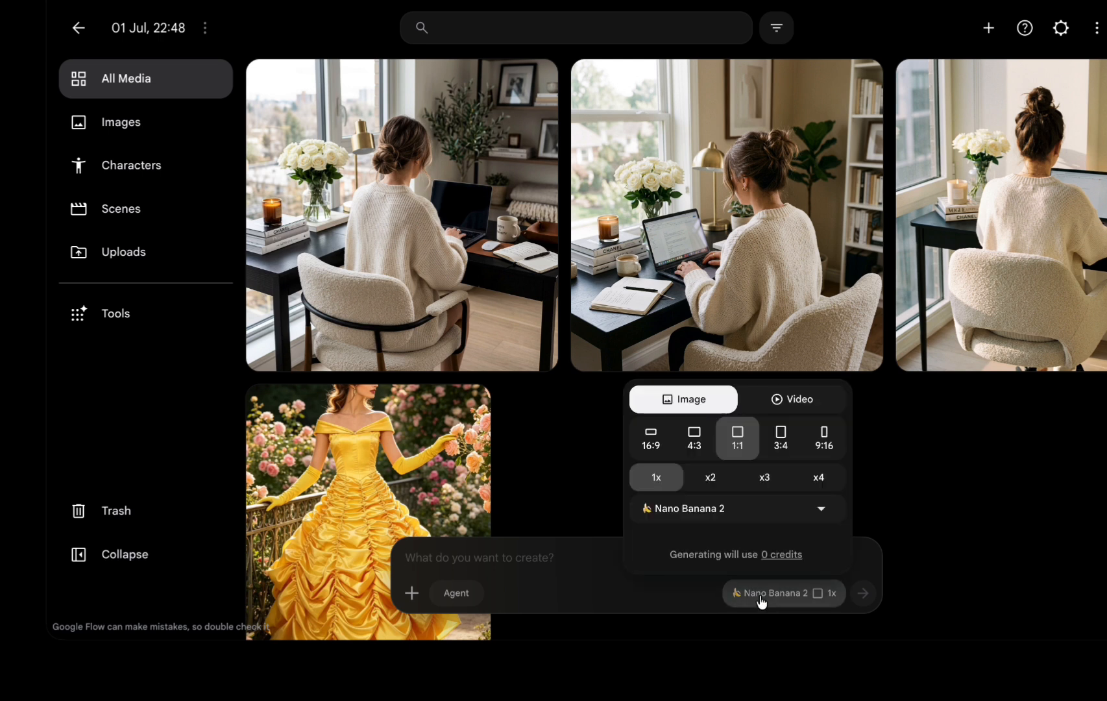